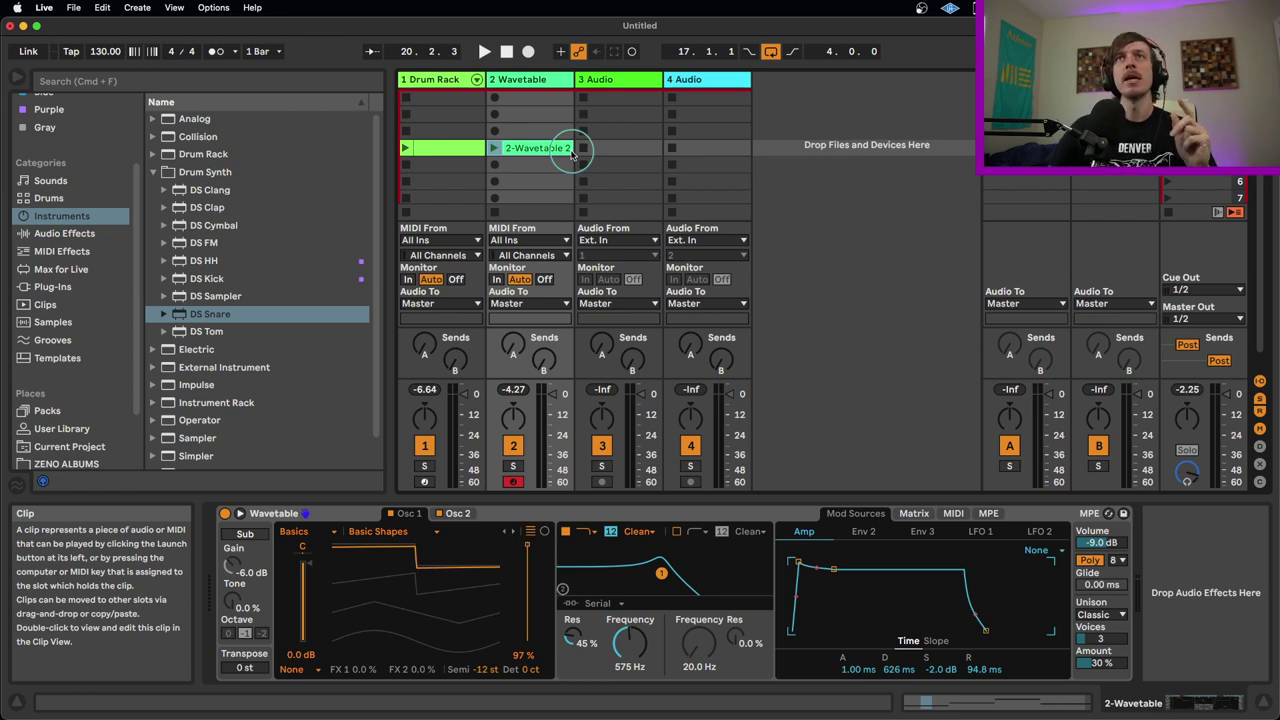
Launch the 2-Wavetable 2 clip, show the Wavetable device, and reopen the clip's notes in Clip View
double_click(527, 149)
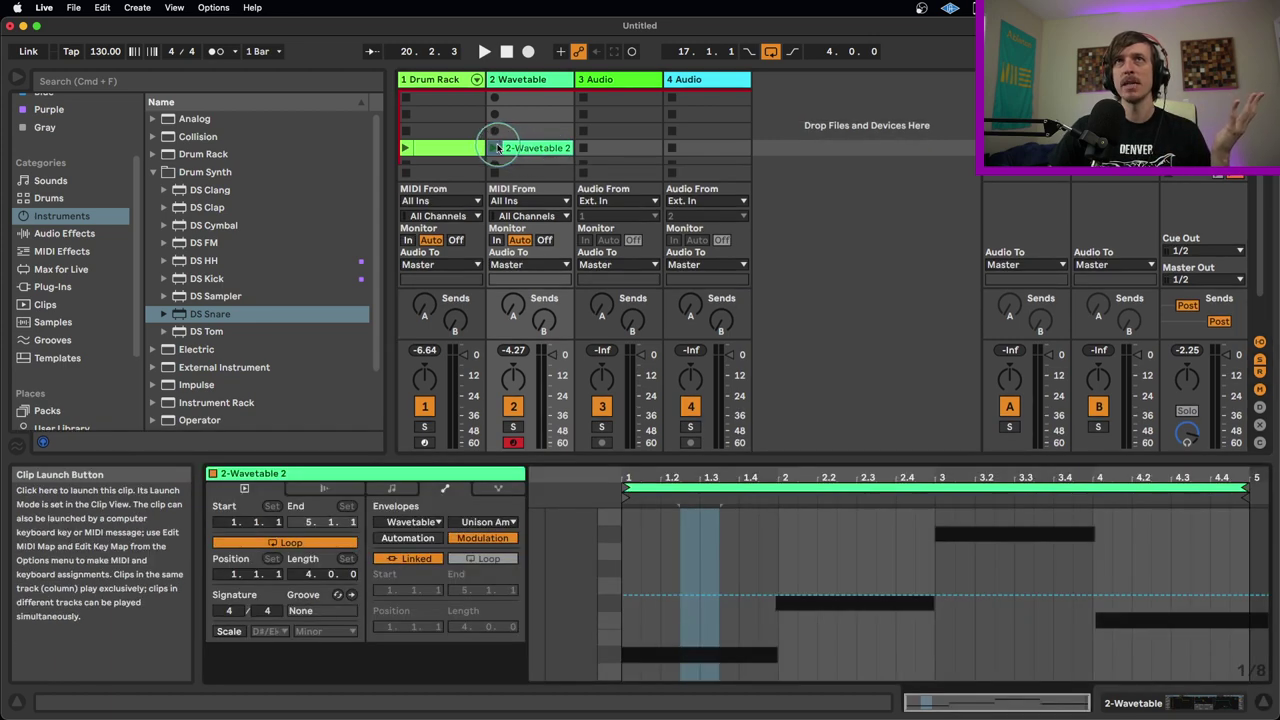
left_click(494, 148)
left_click(546, 89)
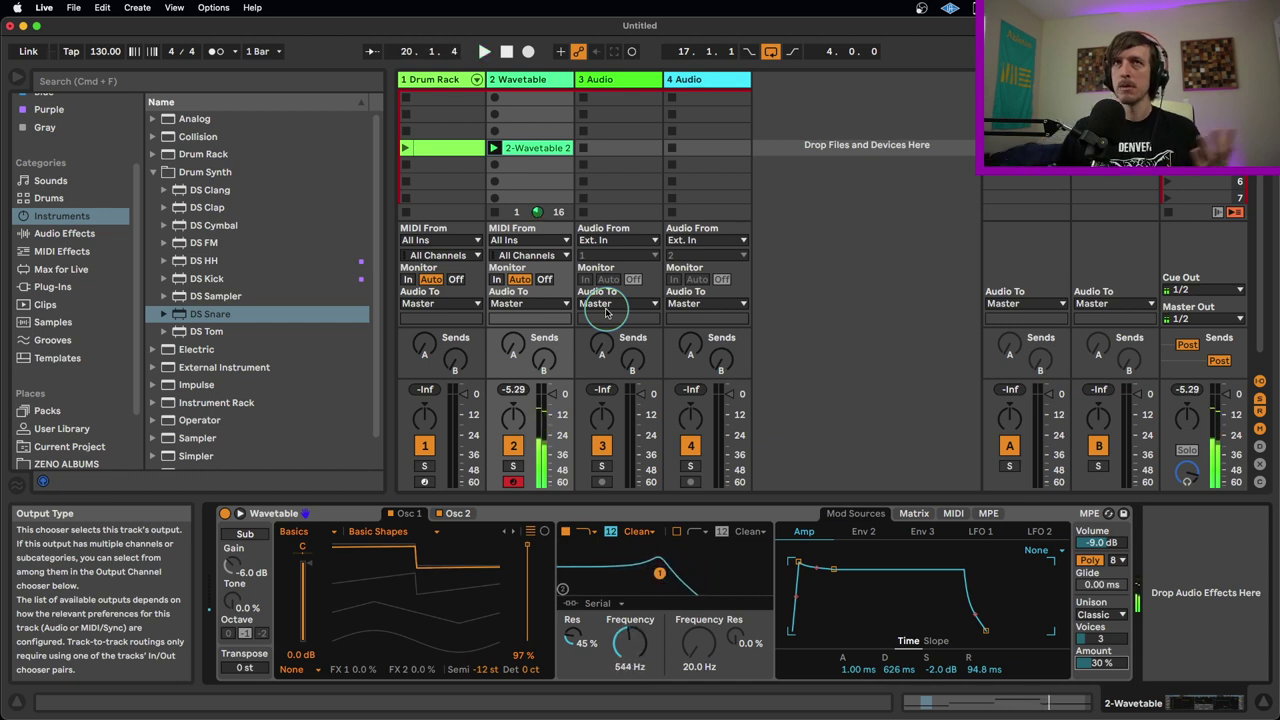
double_click(530, 148)
left_click(683, 567)
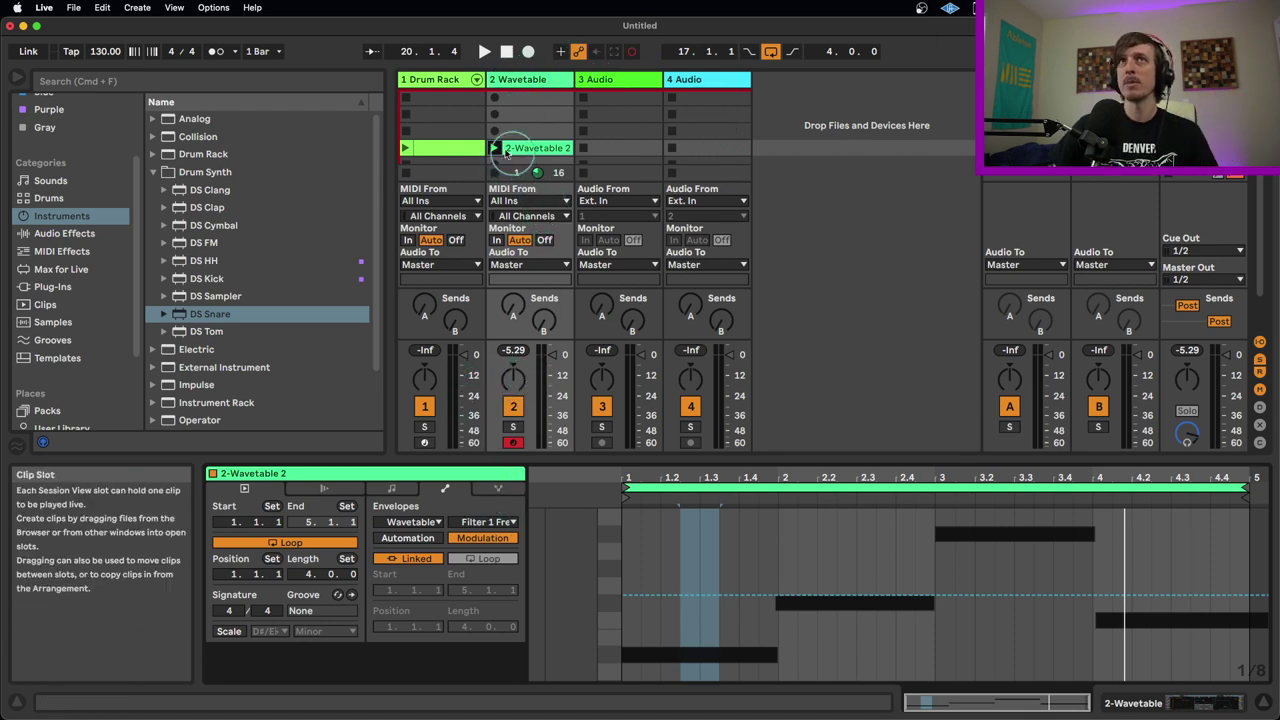
Play the 2-Wavetable 2 and drum clips, record a filter sweep, and show the Filter 1 Frequency envelope
left_click(494, 149)
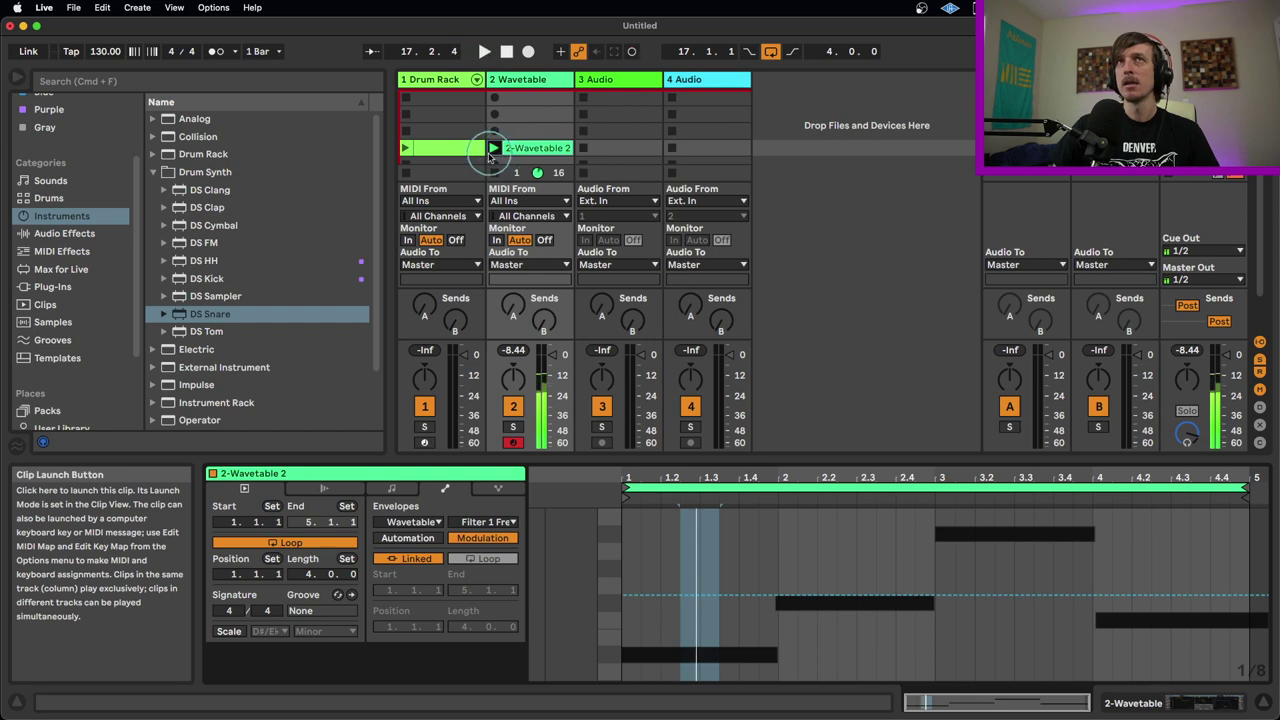
left_click(494, 150)
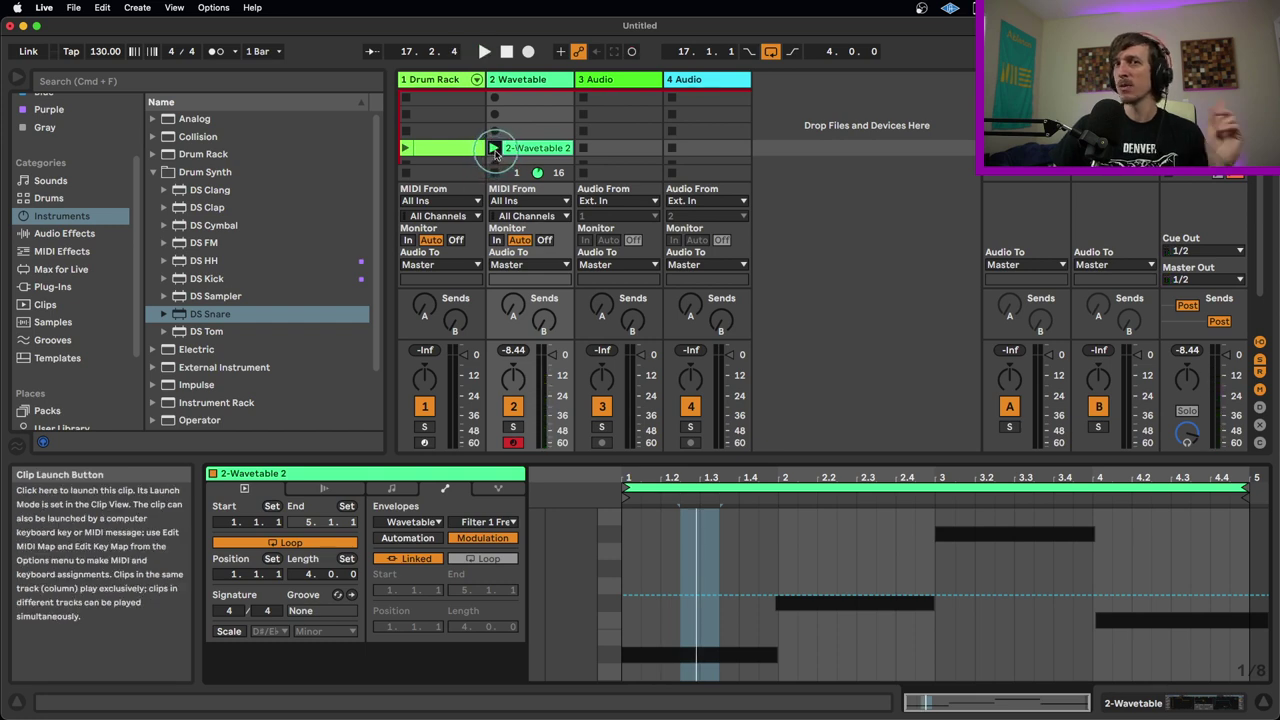
left_click(508, 174)
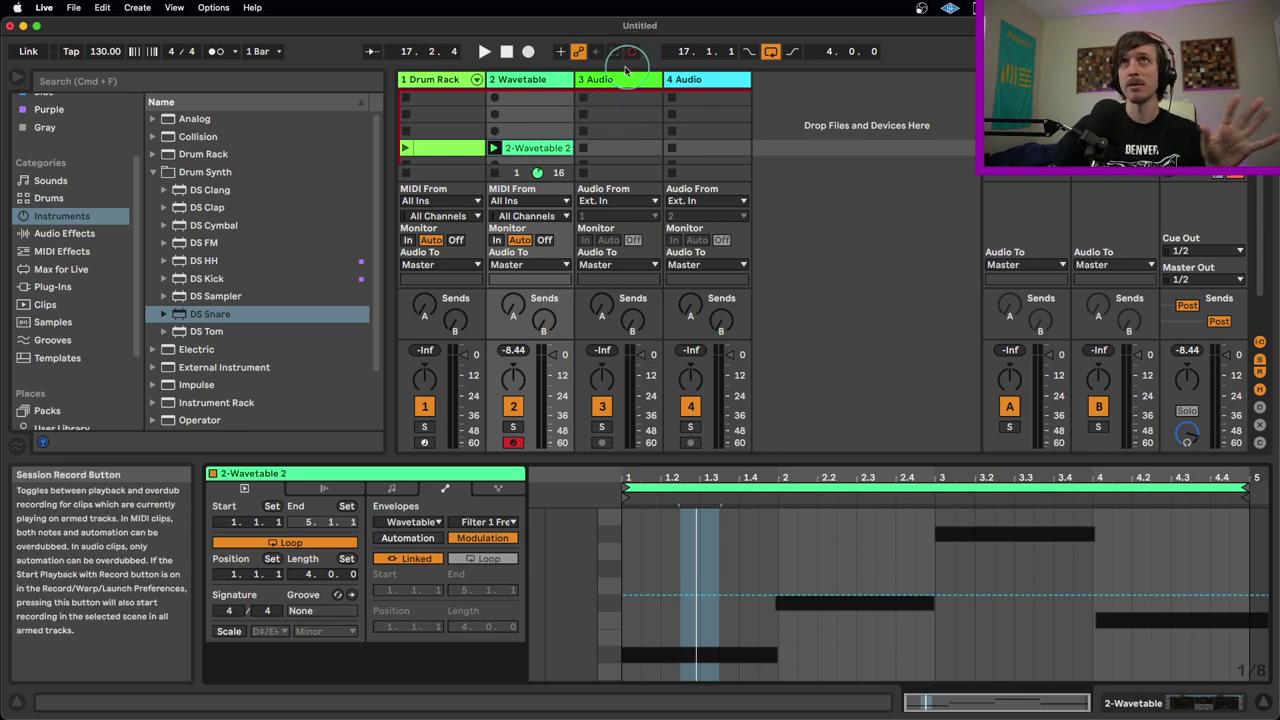
left_click(405, 148)
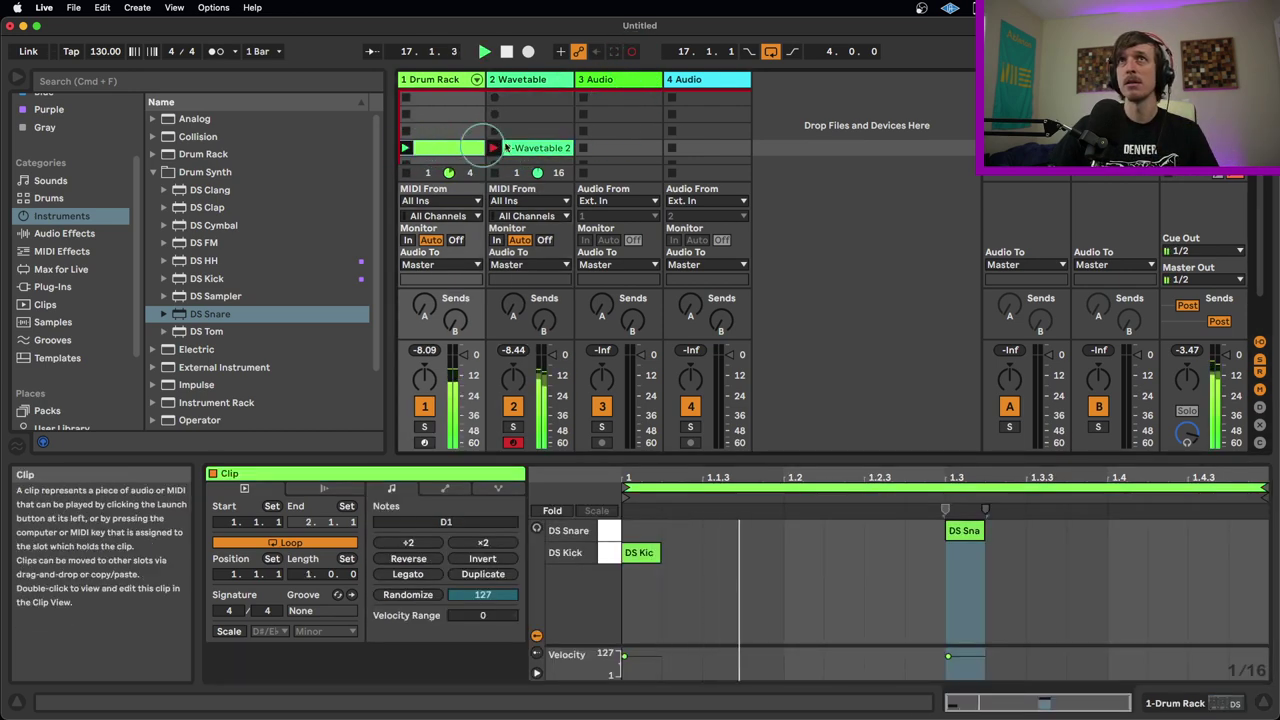
left_click(537, 148)
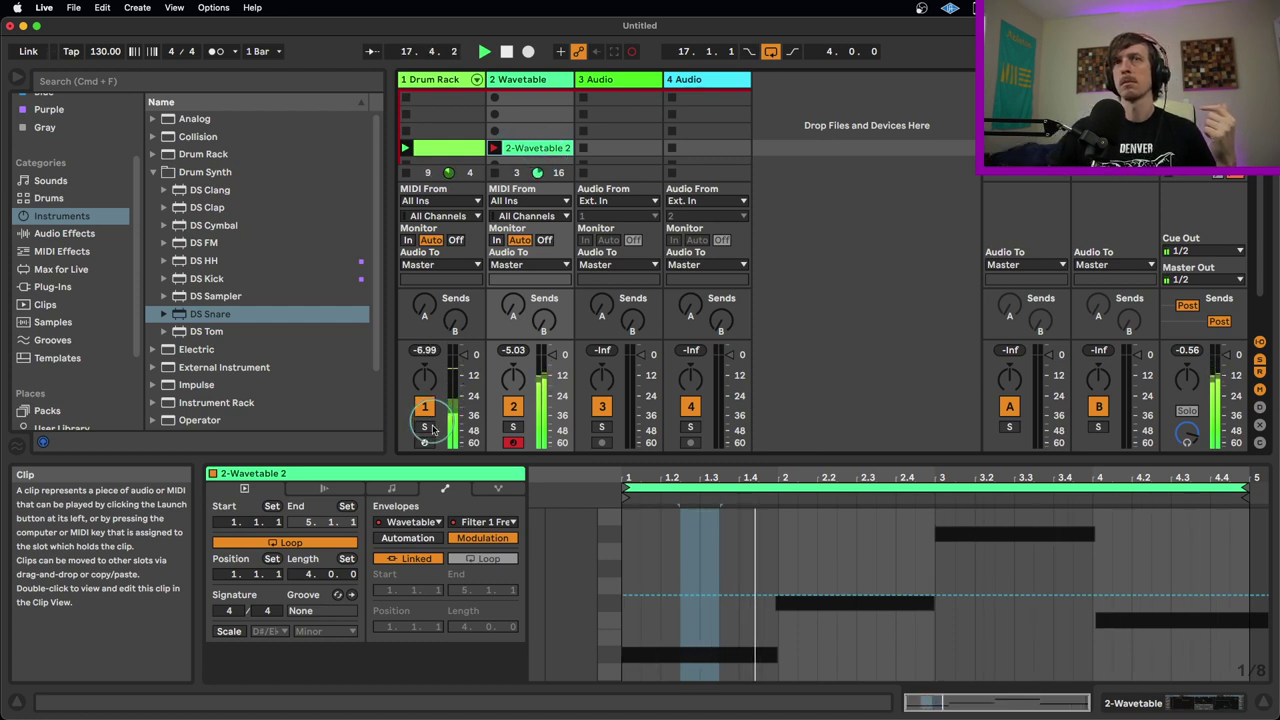
left_click(430, 540)
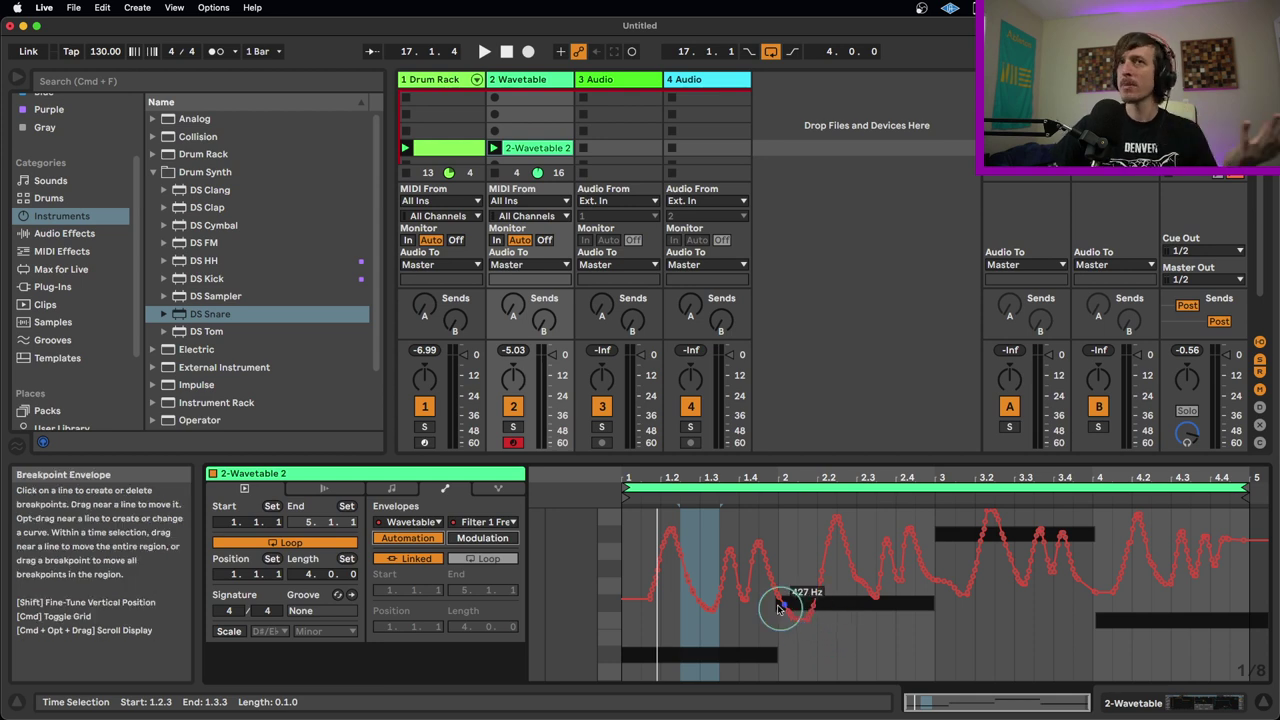
Drag the envelope selection across 1.4.3–2.1.3 near bar 2, then clear it at 2.1.3
left_click_drag(797, 545, 762, 555)
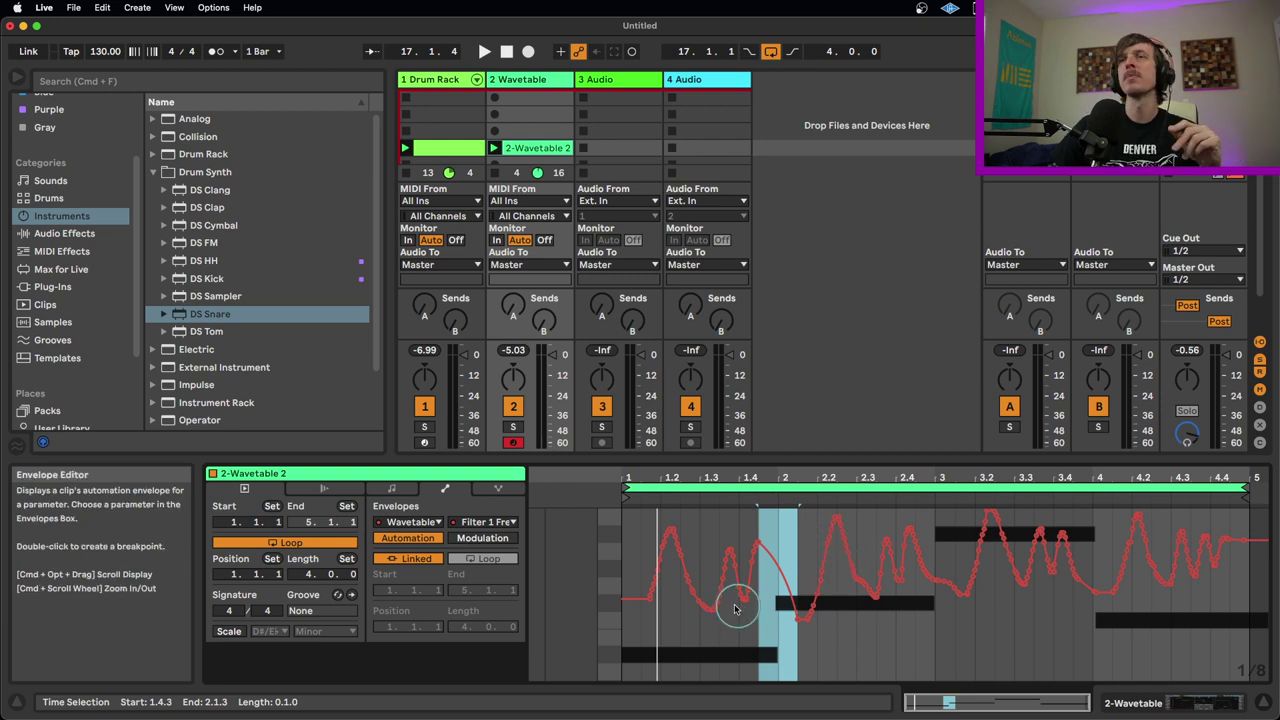
left_click(798, 540)
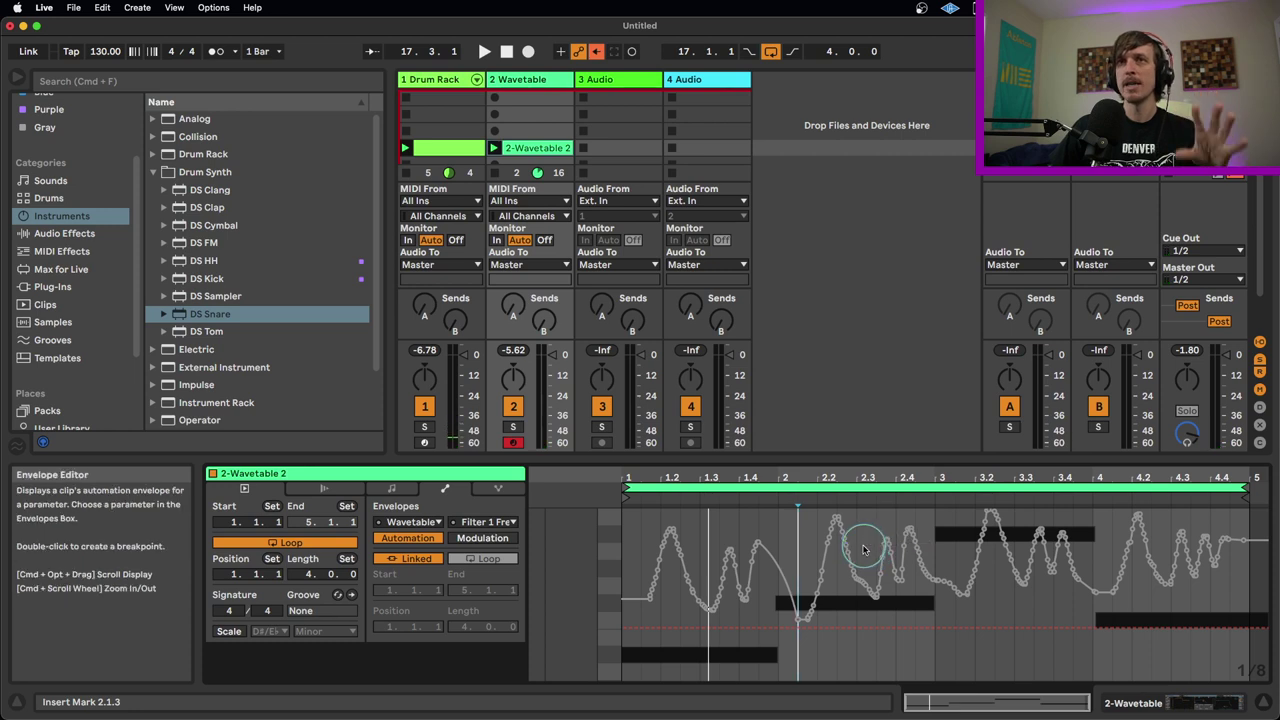
Lower an envelope peak, re-enable automation, pull a point to about 774 Hz, and play
left_click_drag(915, 528, 930, 545)
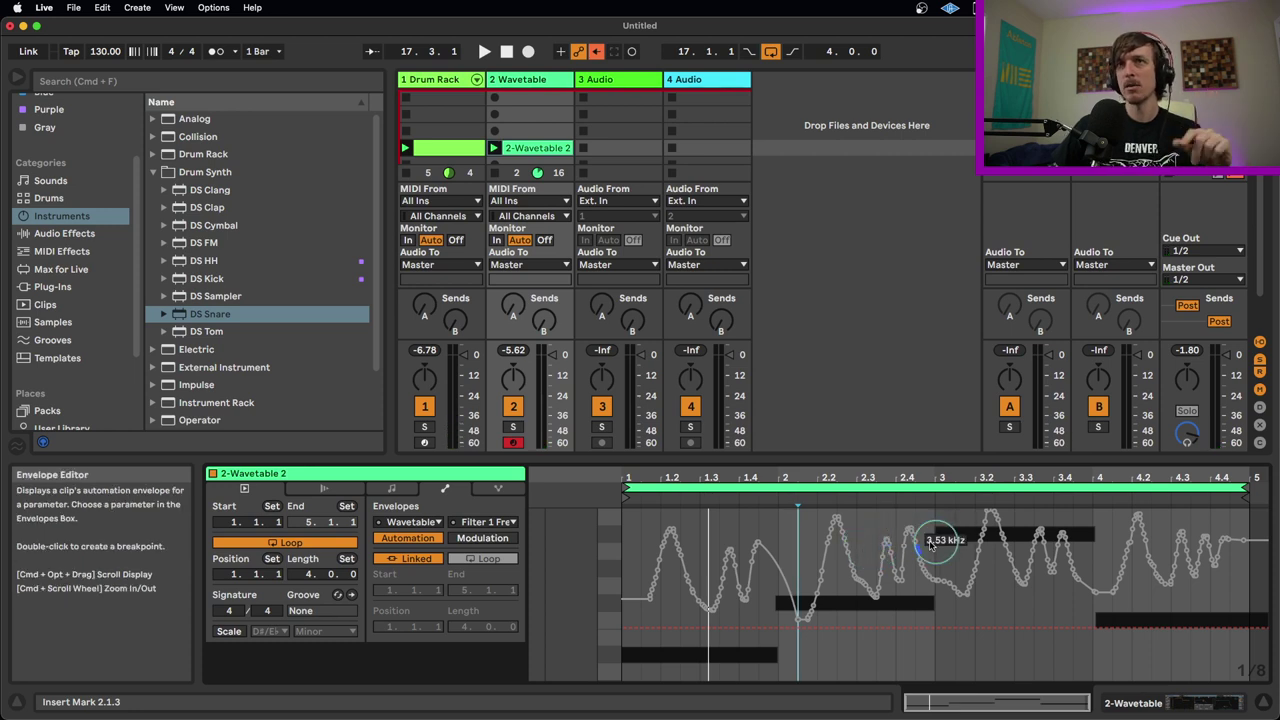
left_click(596, 51)
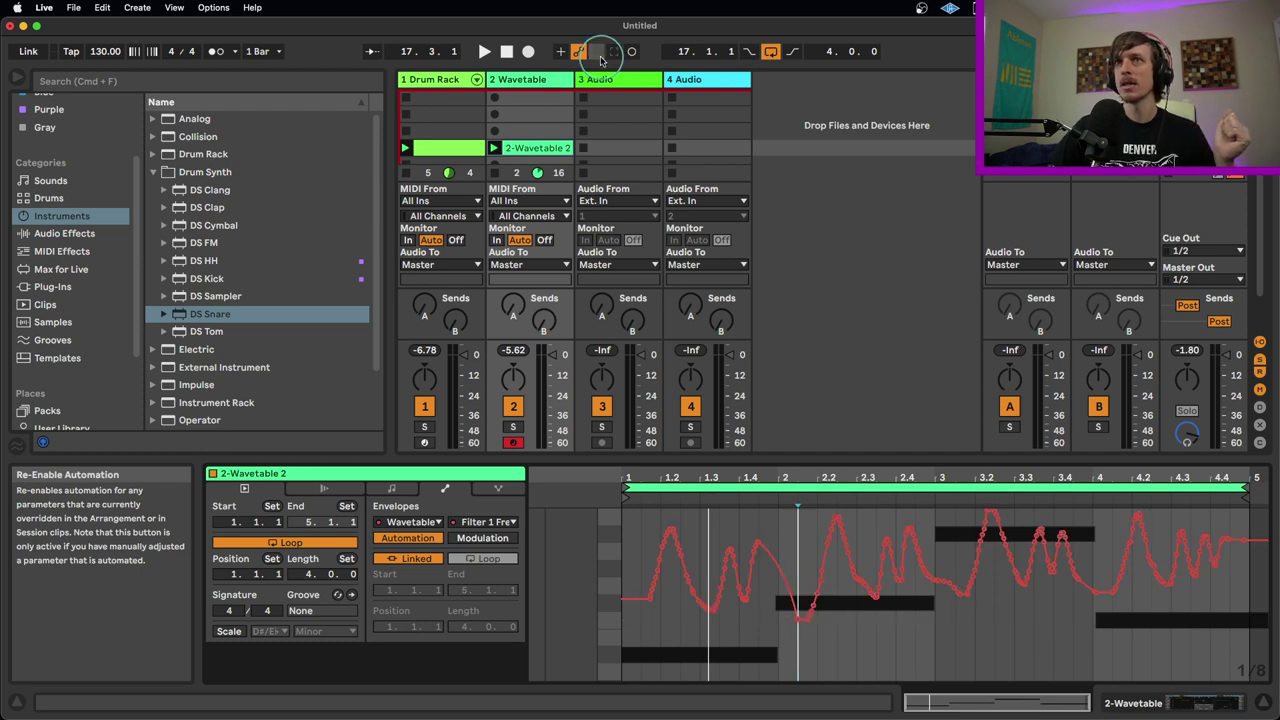
left_click_drag(836, 575, 878, 588)
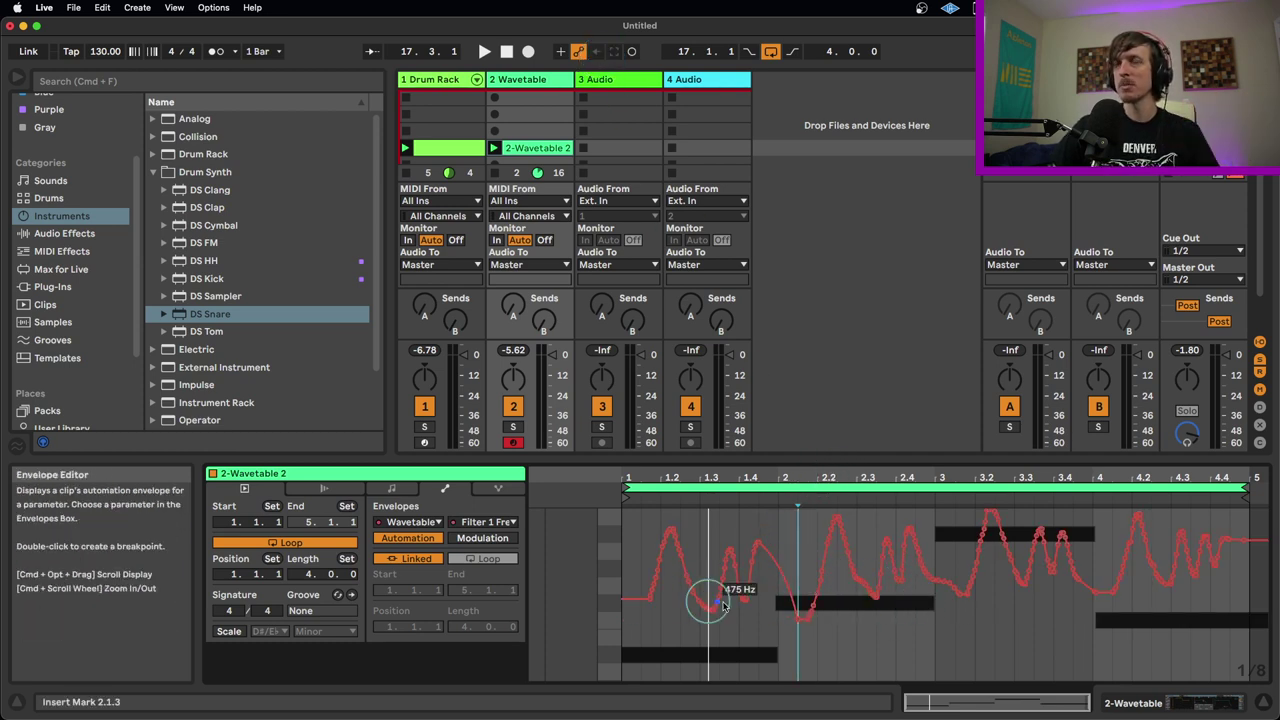
key("space")
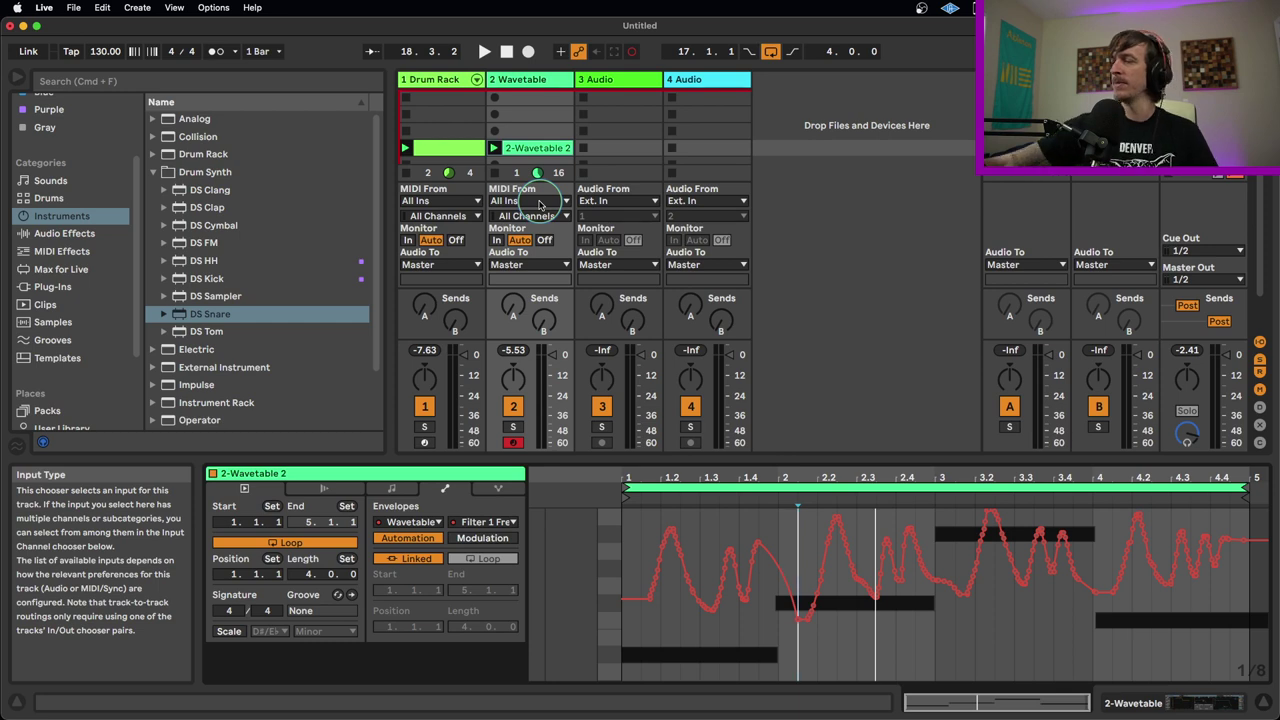
Record a new filter-frequency pass into the clip and flatten the envelope's tail
key("space")
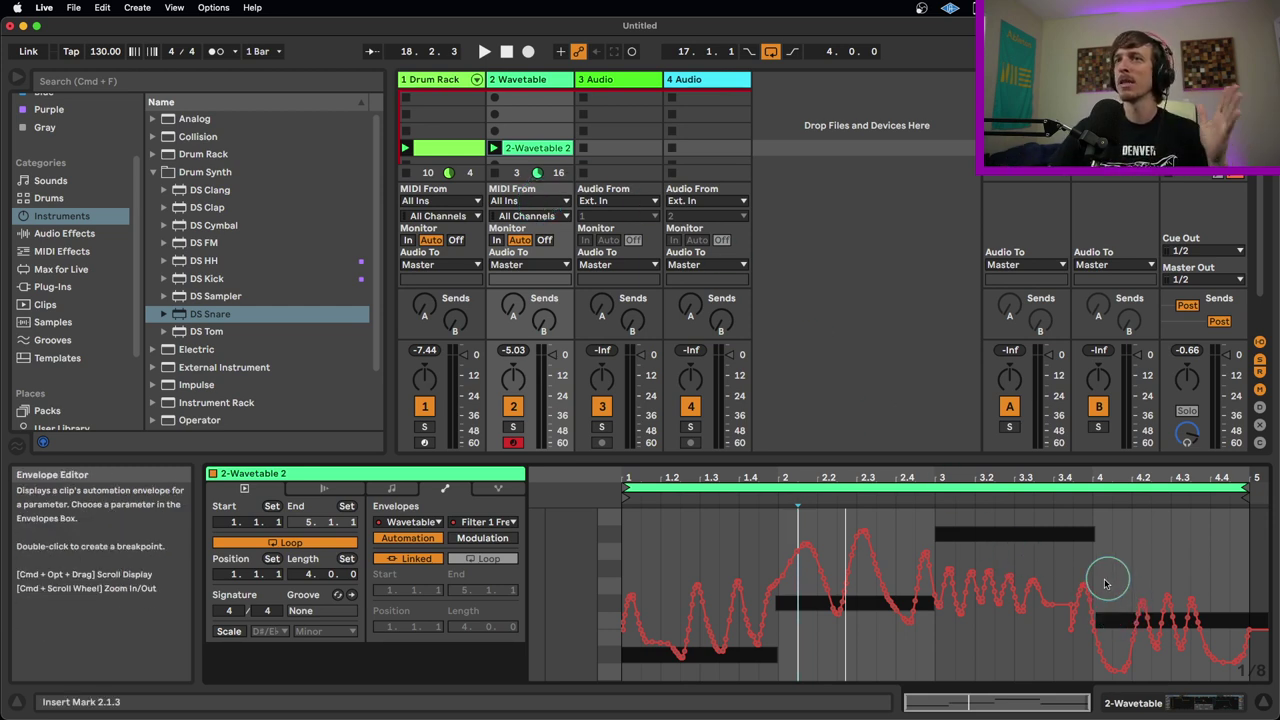
left_click_drag(1100, 586, 1066, 645)
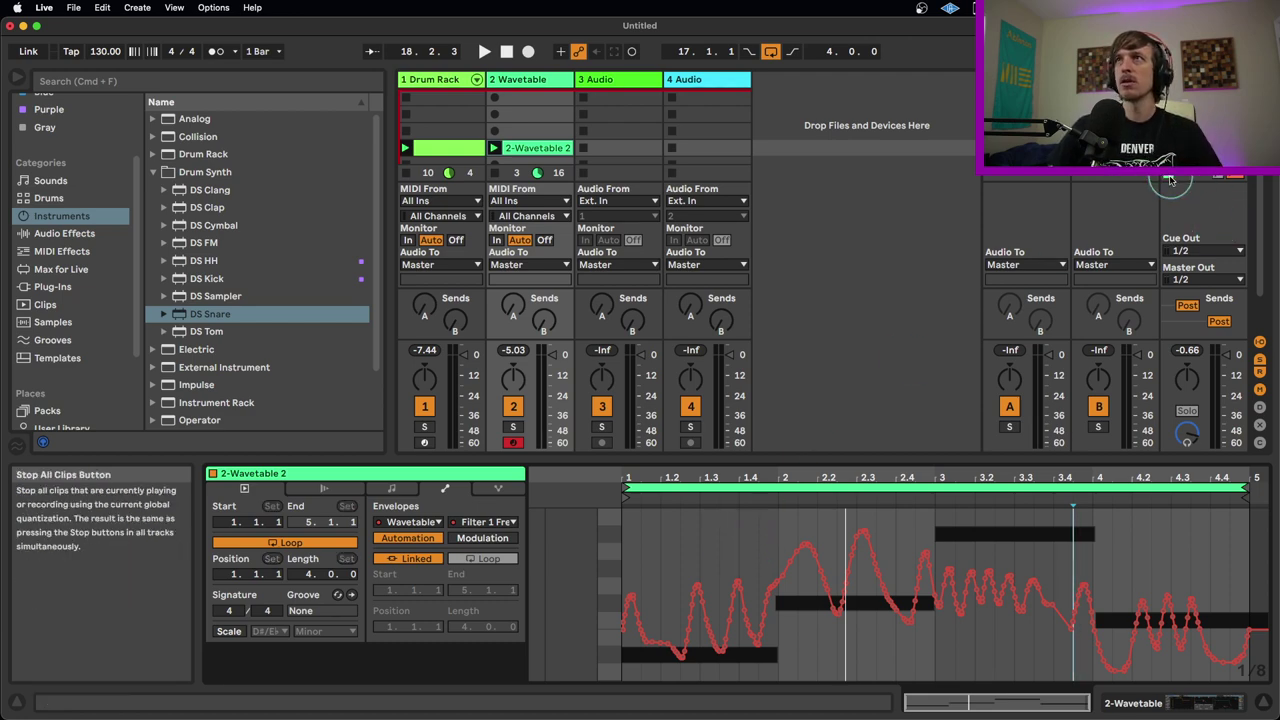
Switch to the Arrangement and select the Wavetable 6 clip and its Wavetable track
key("Tab")
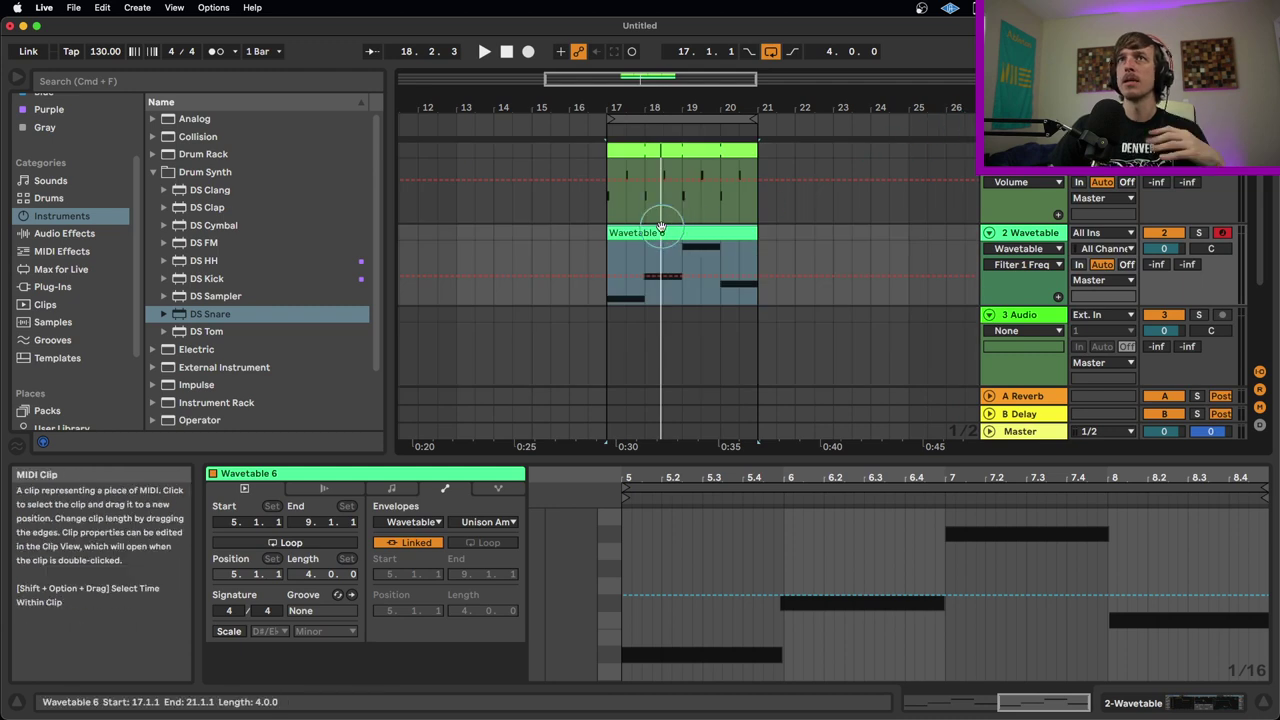
left_click(645, 200)
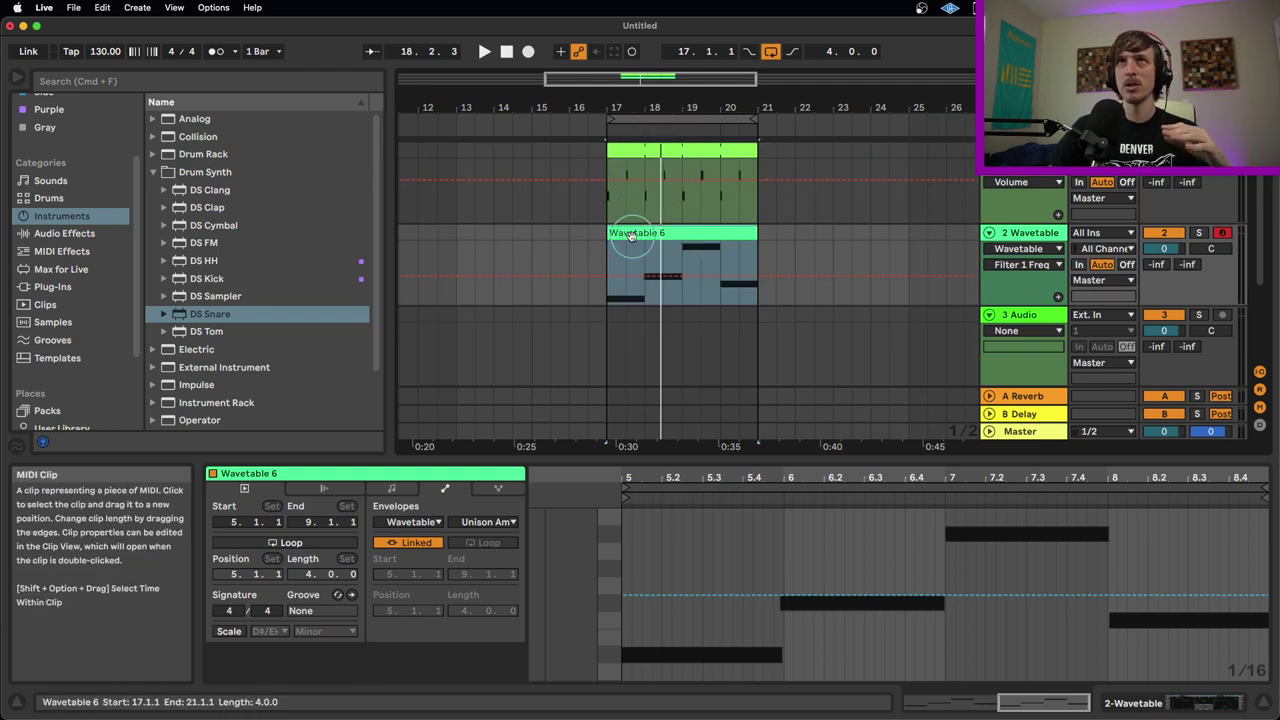
left_click(714, 220)
left_click(1022, 233)
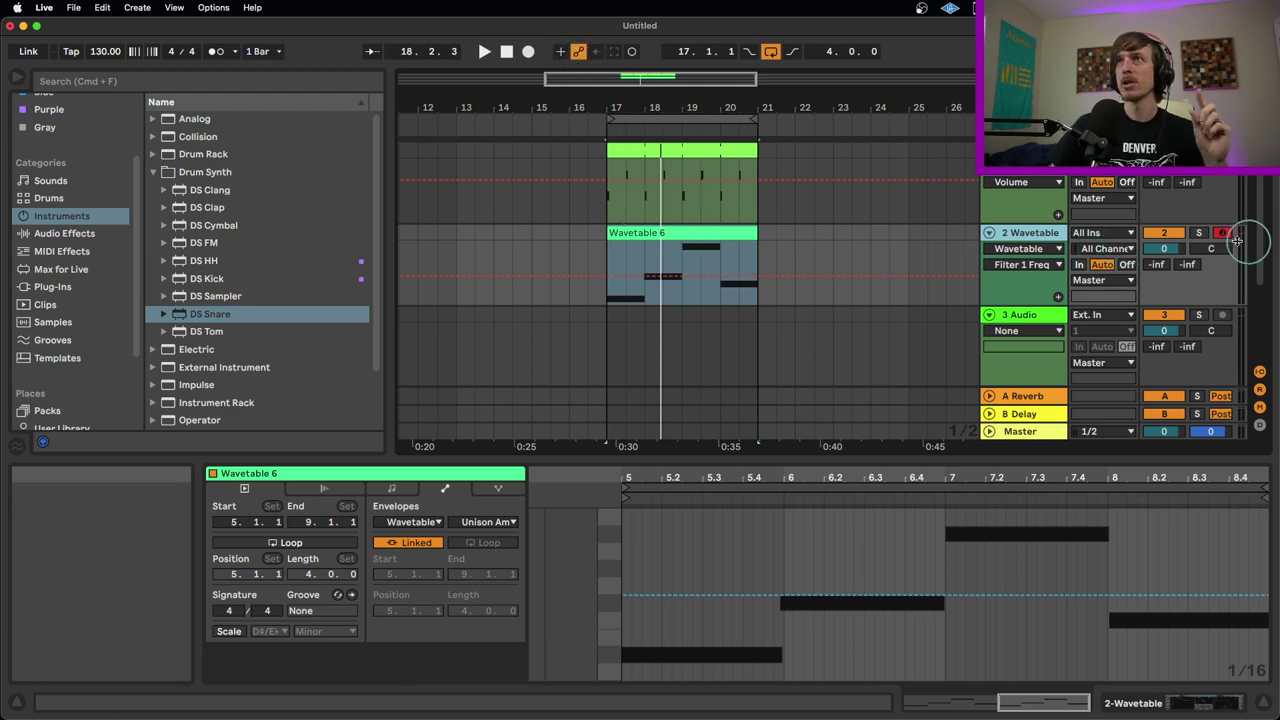
Enable Arrangement Record and set the playback start marker to bar 17
left_click(600, 234)
left_click(604, 252)
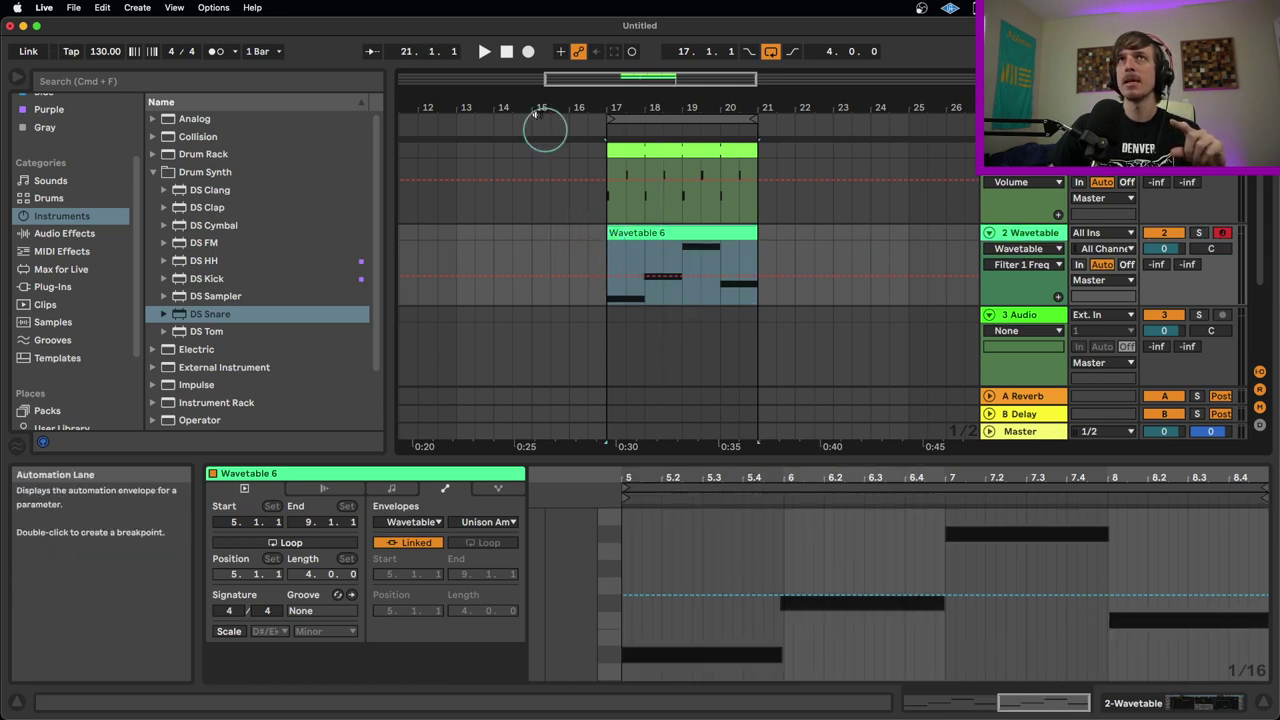
left_click(528, 52)
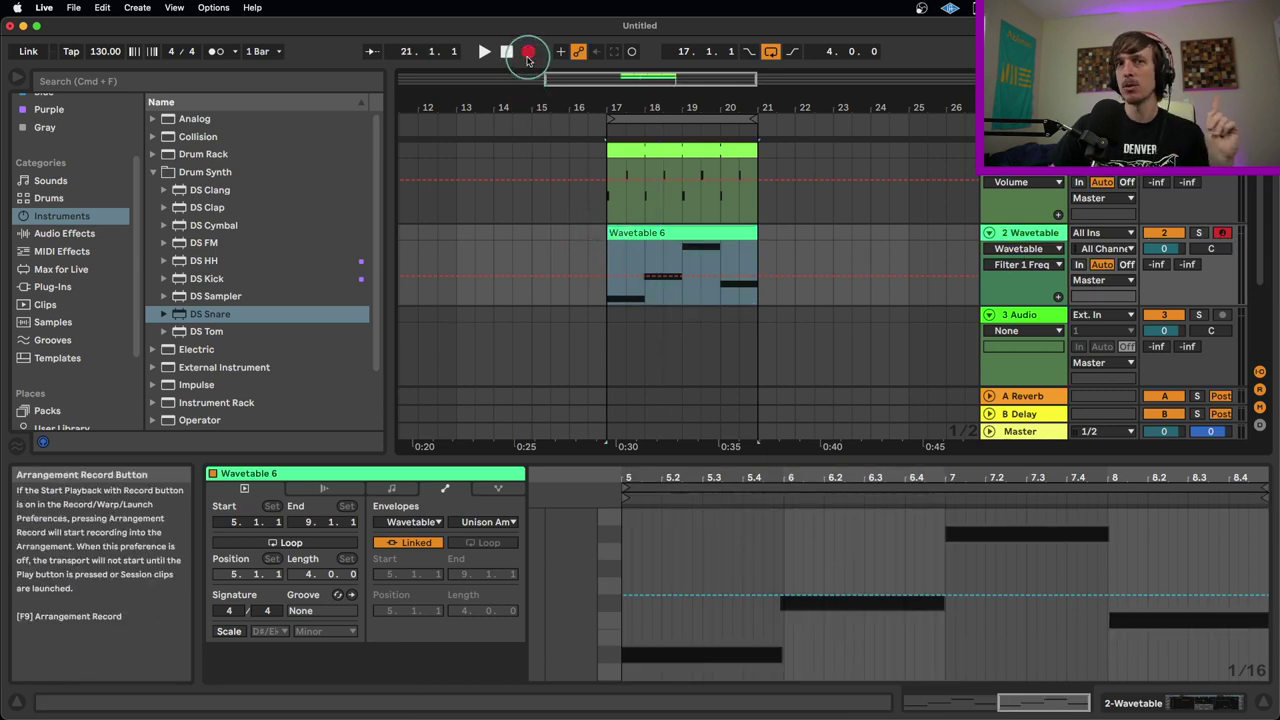
left_click(528, 58)
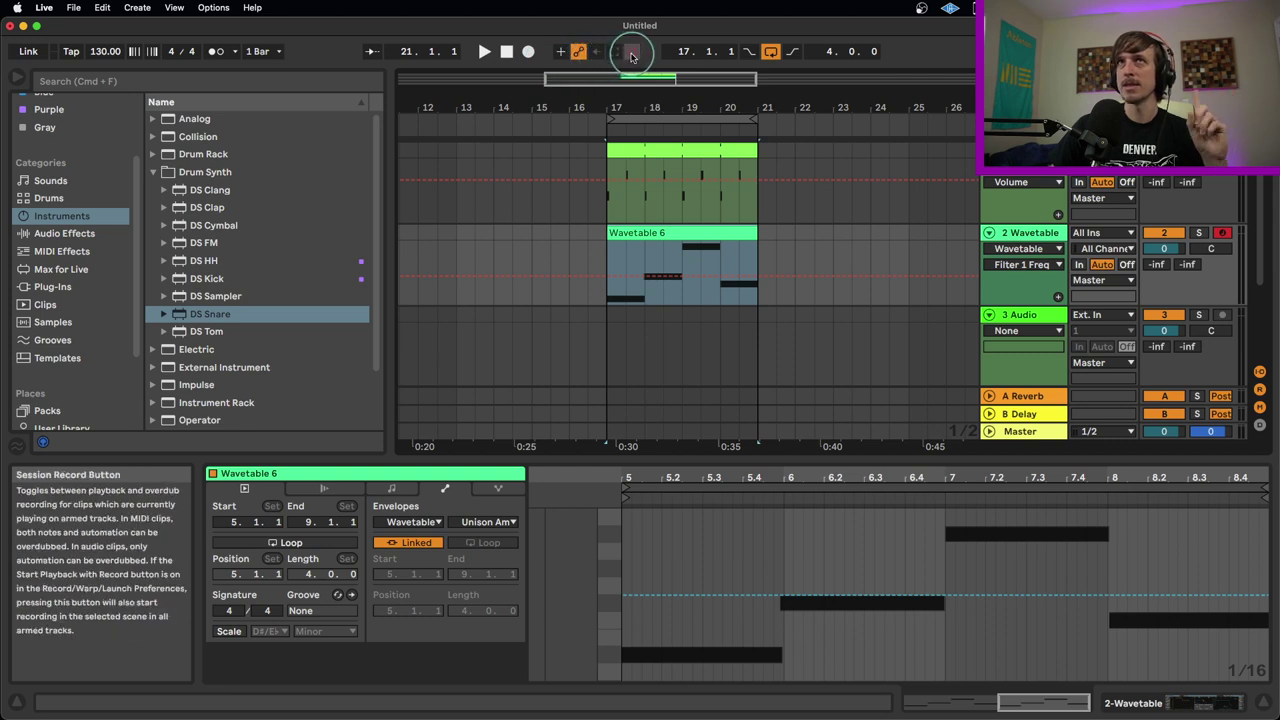
left_click(530, 53)
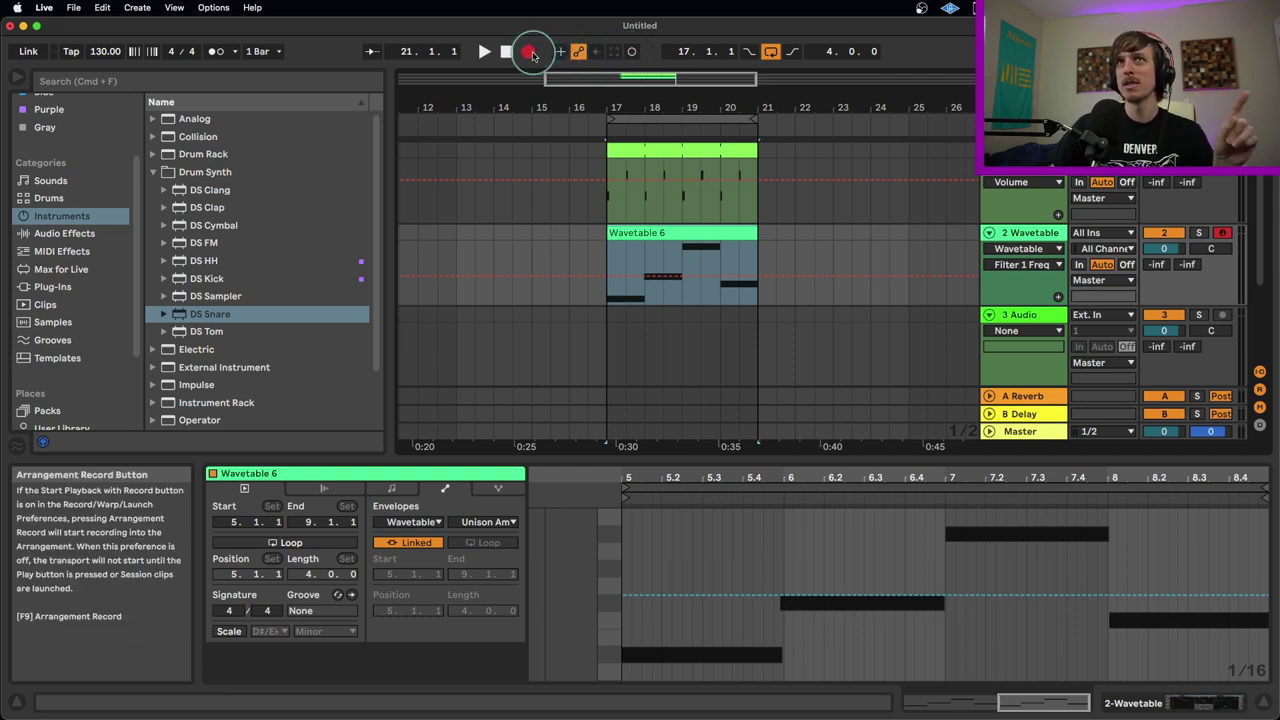
left_click(603, 257)
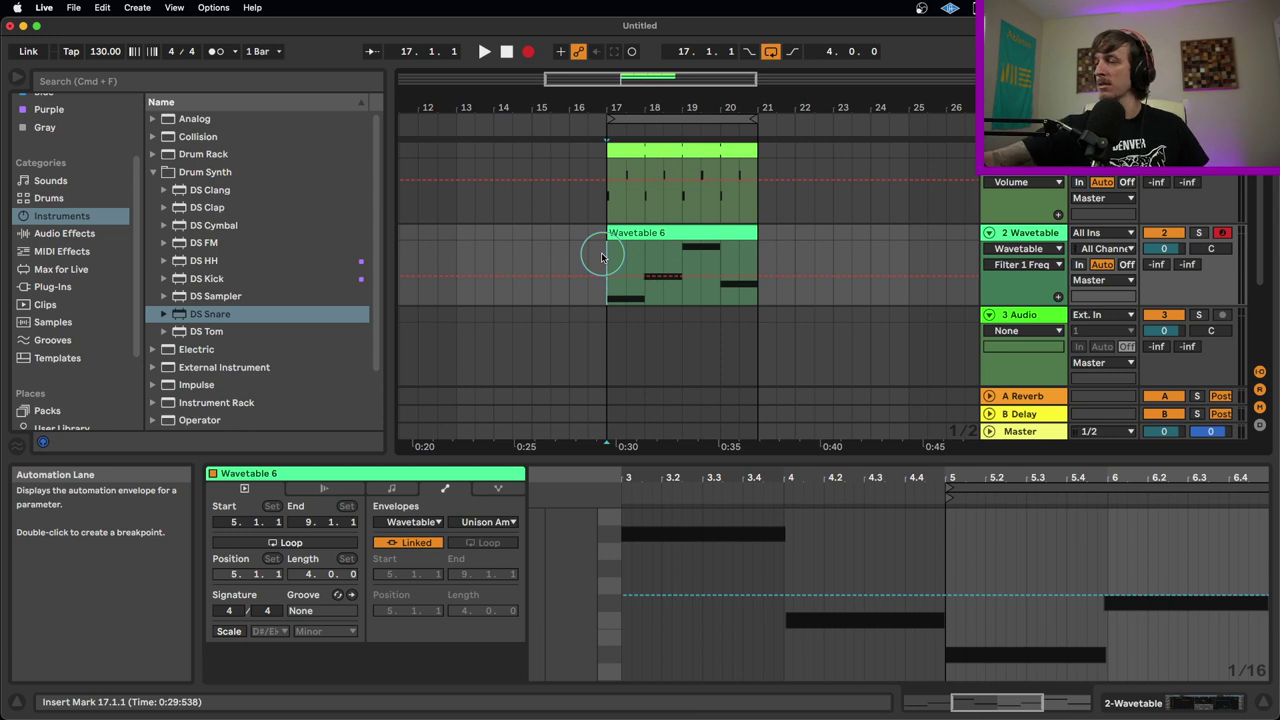
key("space")
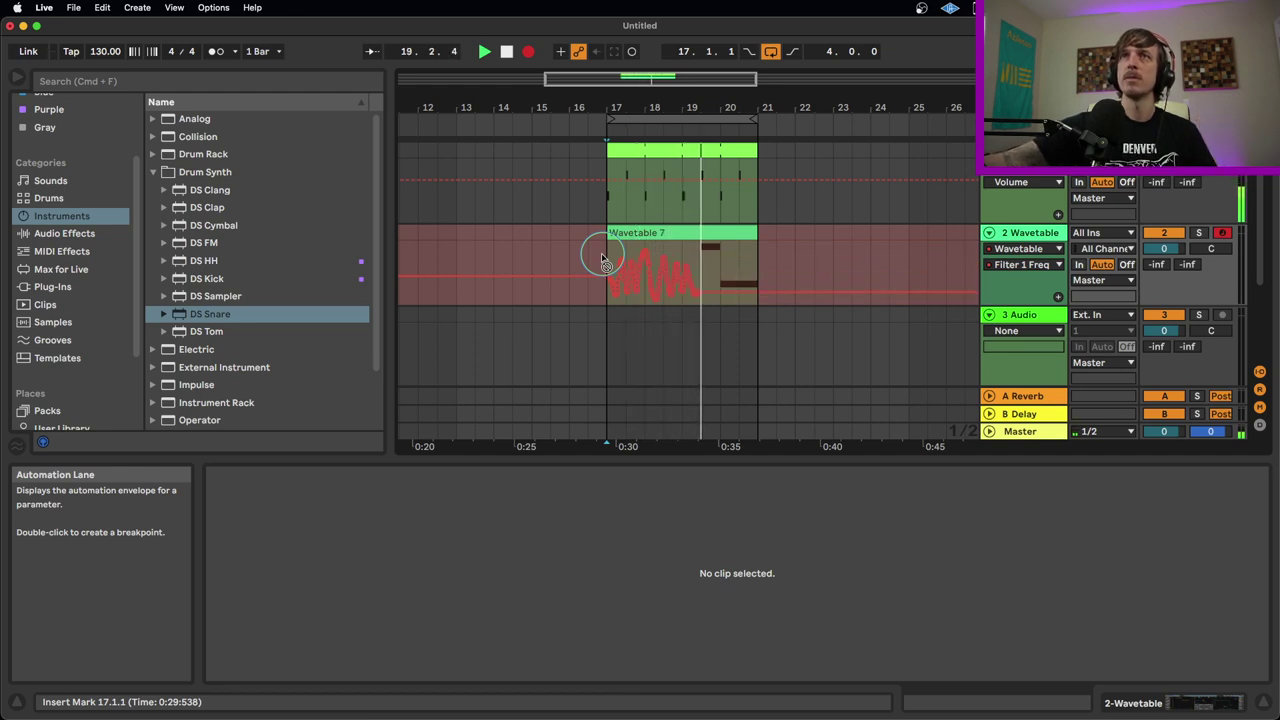
key("space")
key("a")
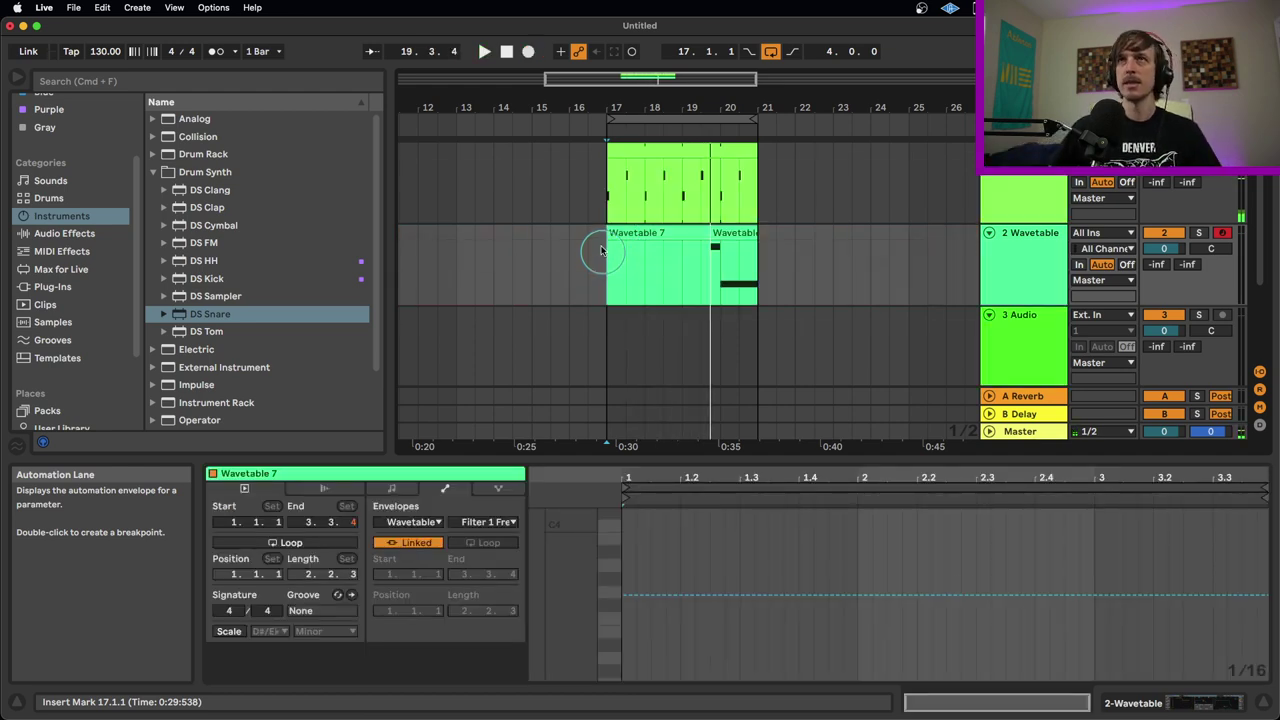
key("a")
left_click(668, 276)
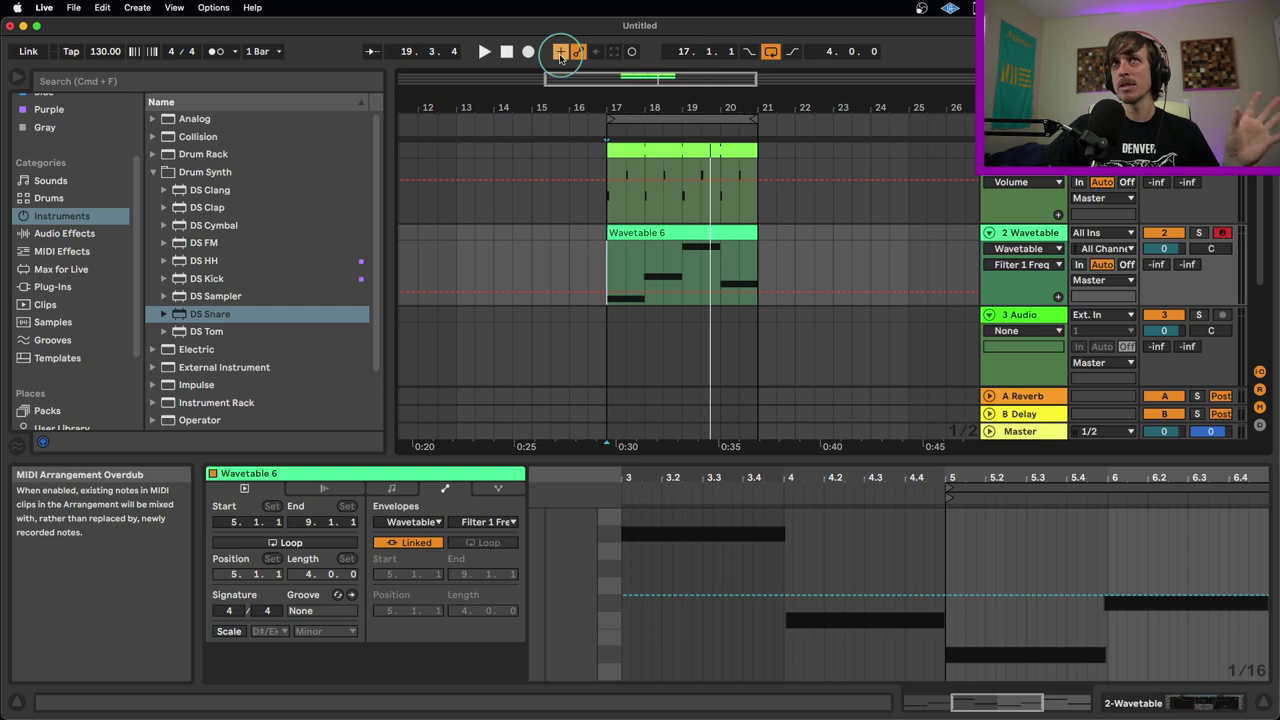
Arm Arrangement Record, play to record a new Filter 1 Freq take, then stop with F9
left_click(528, 51)
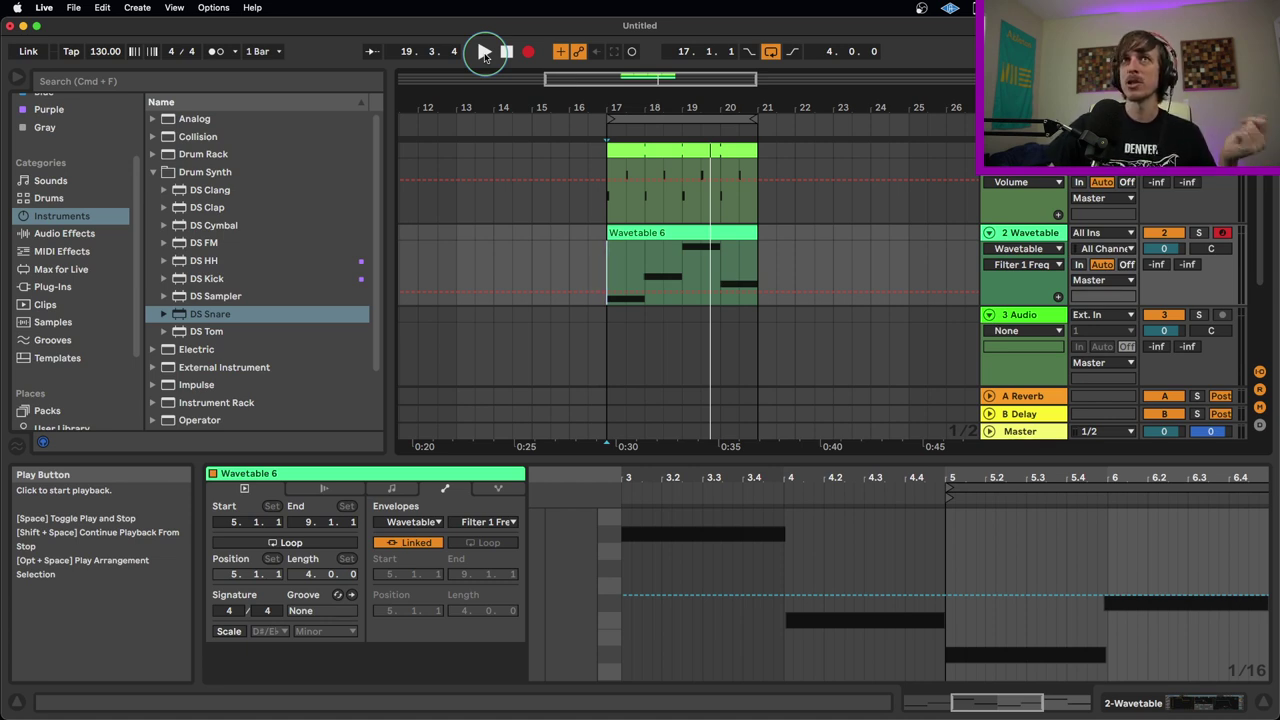
left_click(484, 53)
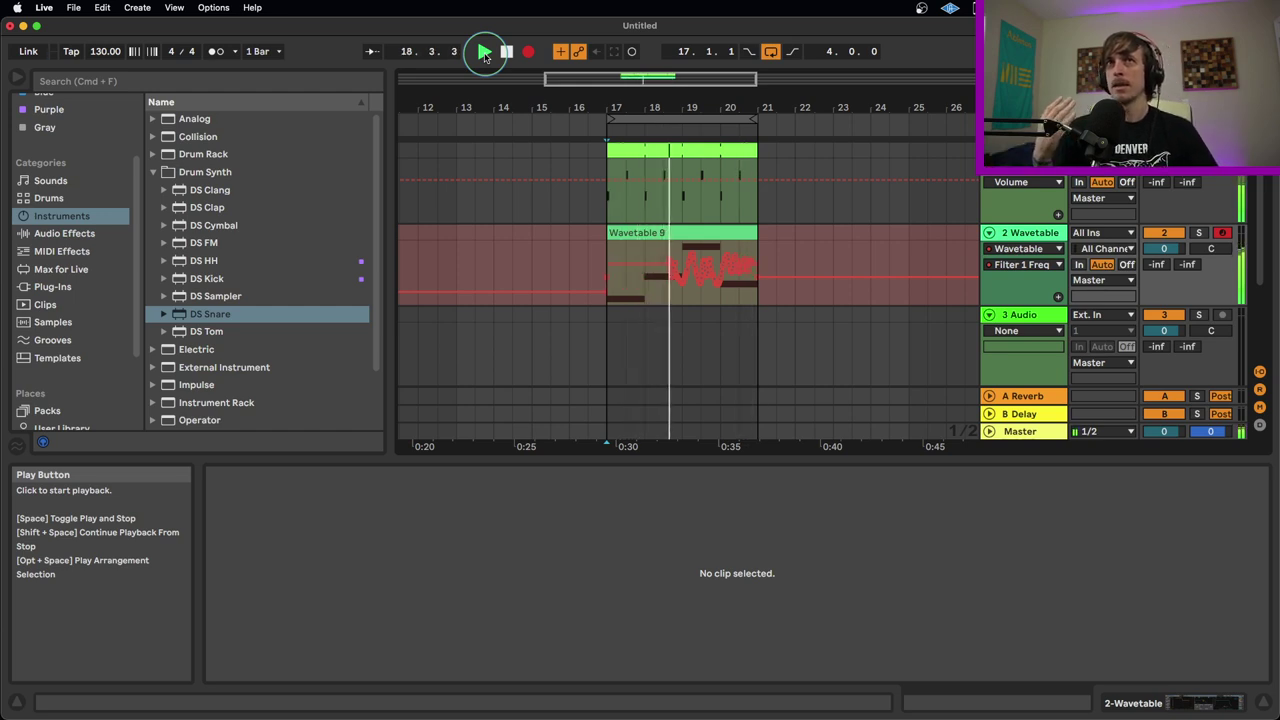
key("F9")
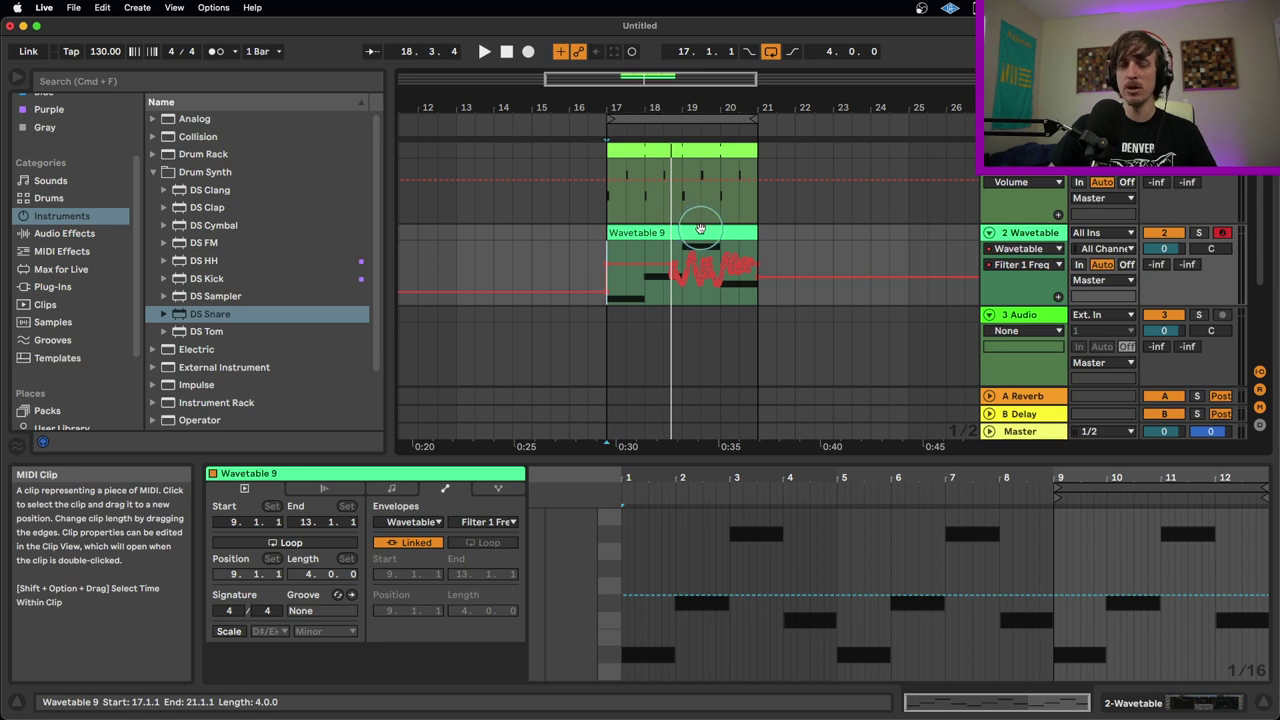
Undo the latest take back to Wavetable 8, then select and zoom in on that clip
key("super+z")
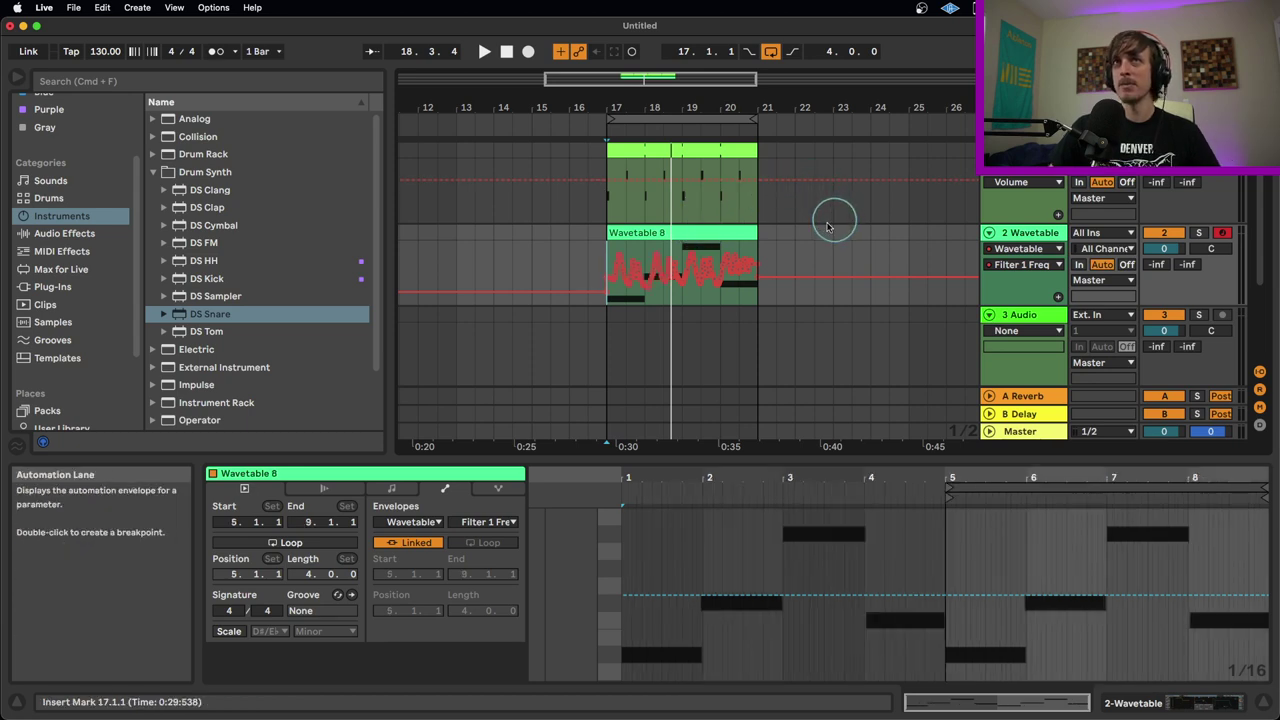
left_click(674, 234)
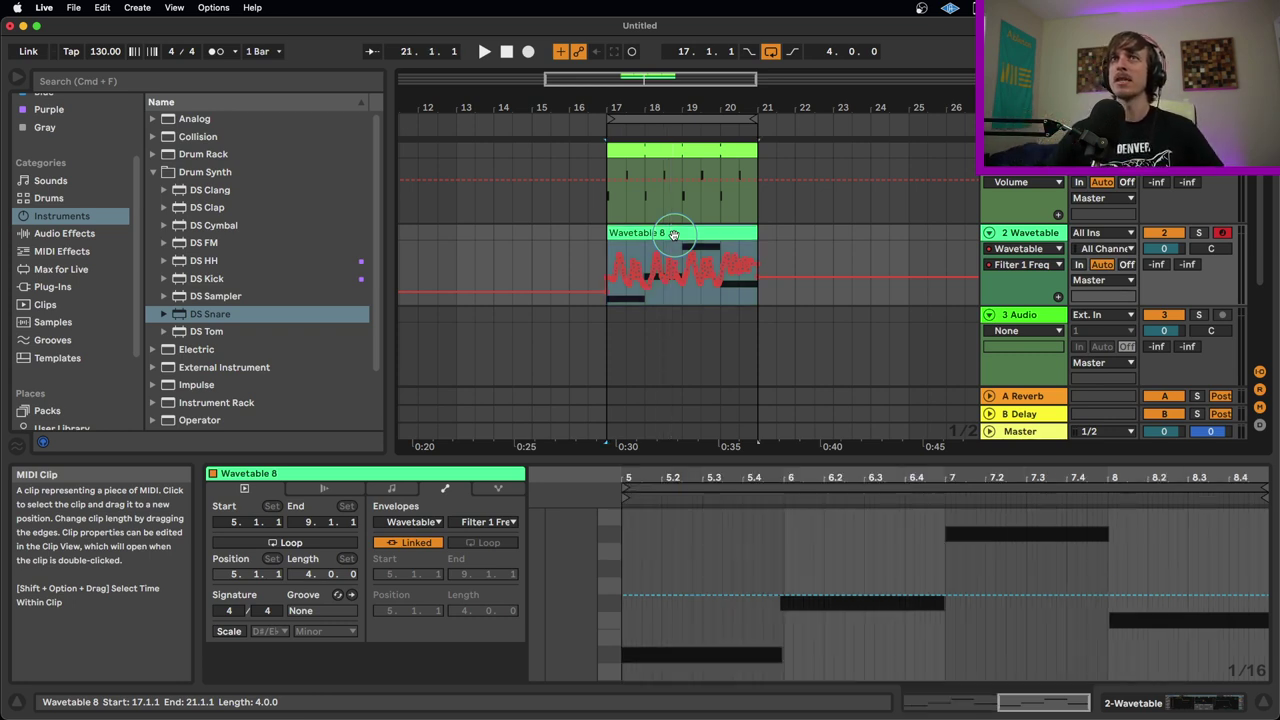
double_click(687, 100)
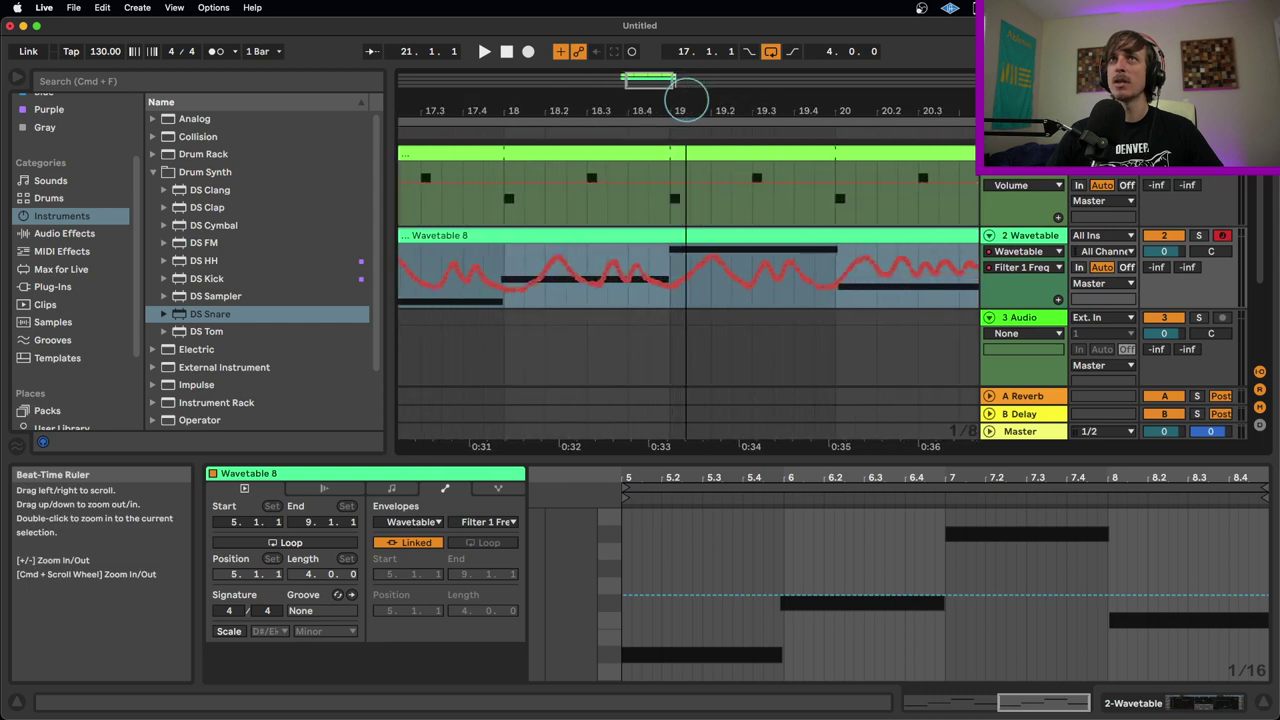